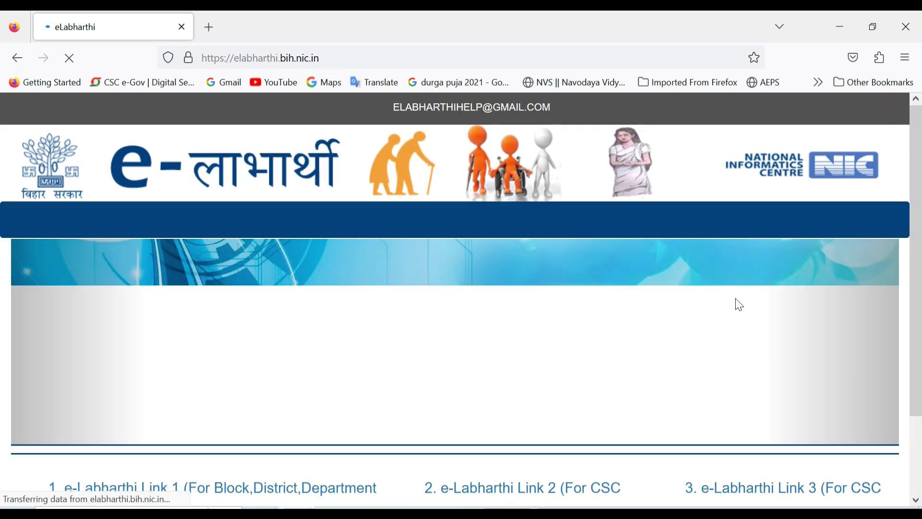
Scroll the e-Labharthi home page down to its three login links, including the CSC login link.
scroll(817, 302, "down", 2)
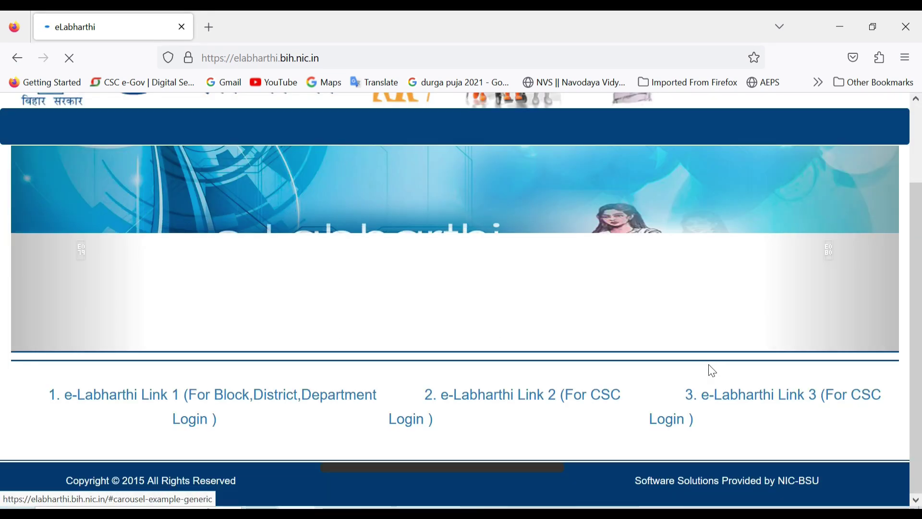
left_click_drag(640, 387, 655, 457)
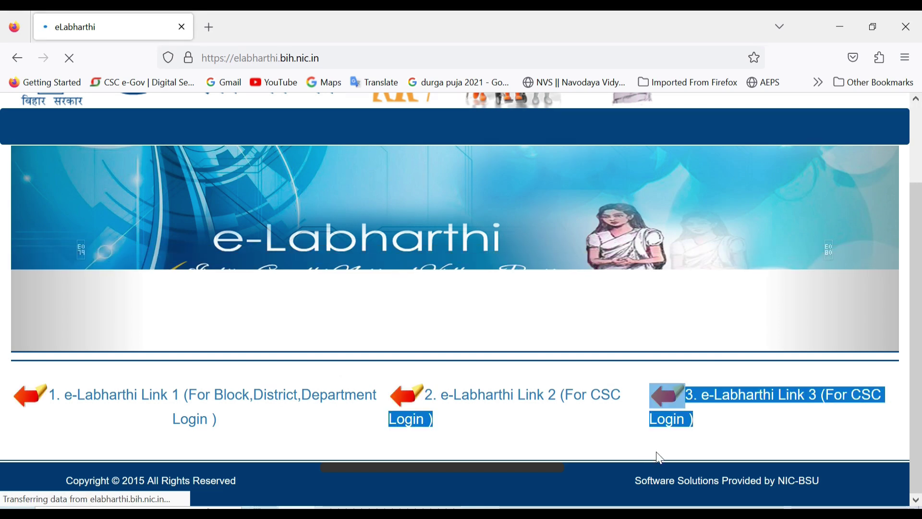
left_click(799, 449)
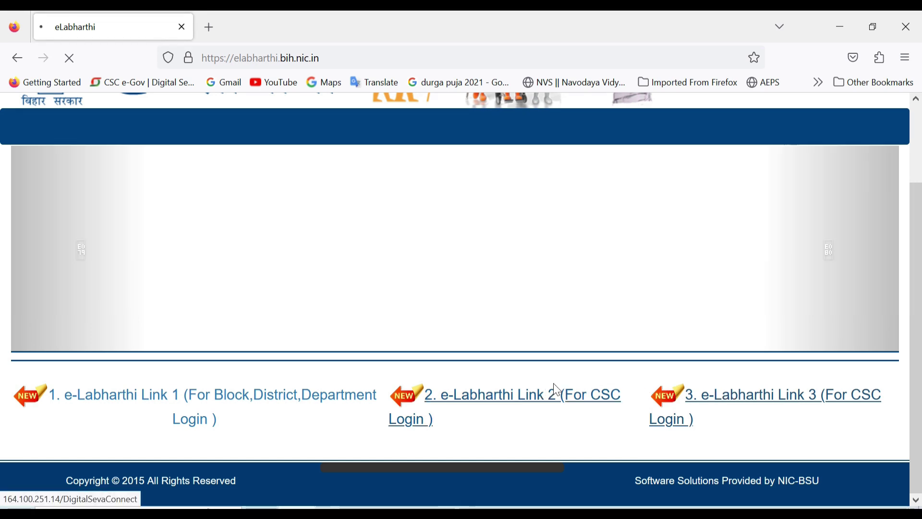
Sign in via Digital Seva Connect and choose Biometric For e-Labharthi Pension.
left_click(556, 392)
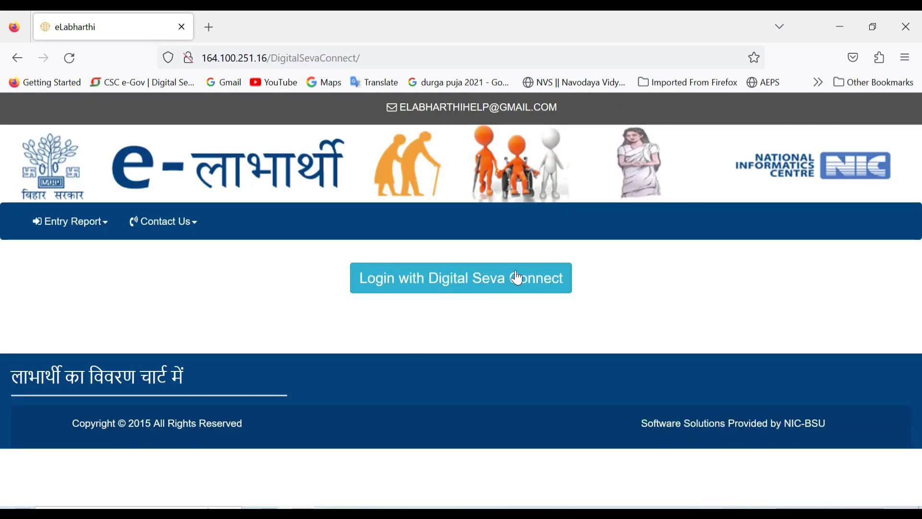
left_click(518, 279)
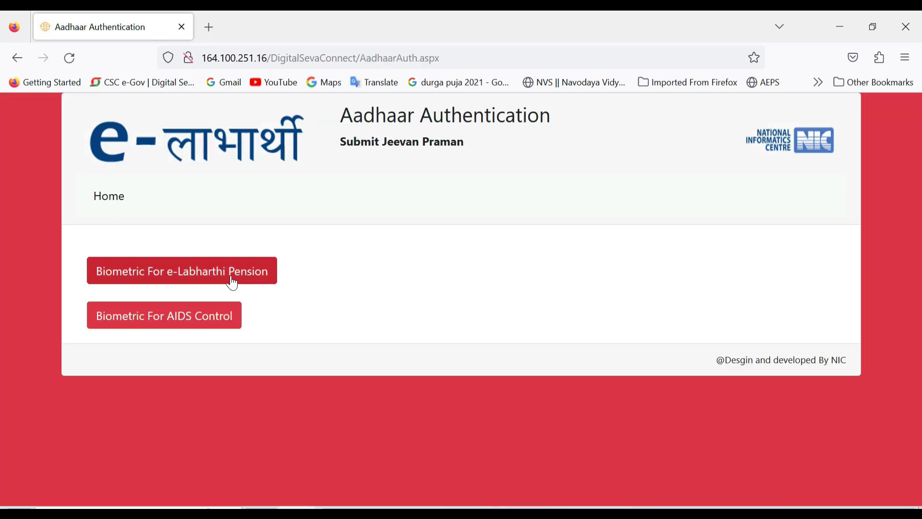
left_click(233, 284)
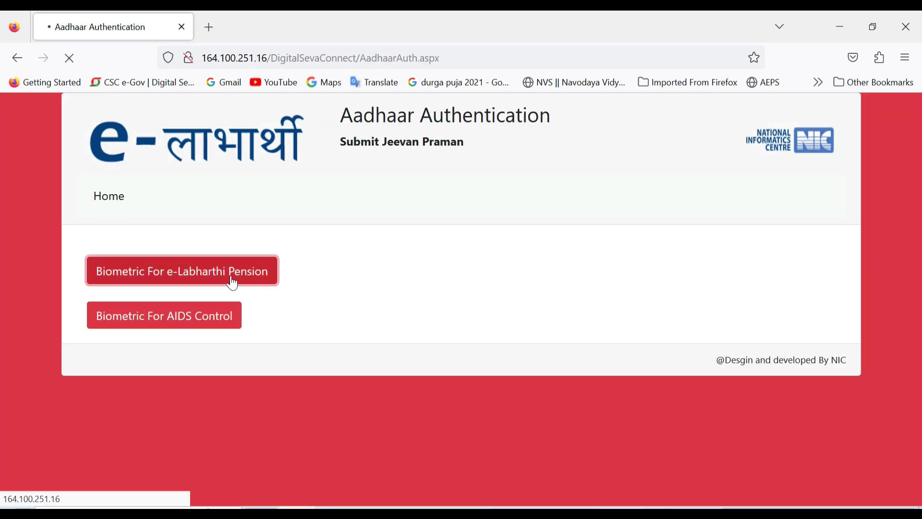
Search for the pensioner by Aadhaar, entering their Aadhaar number.
left_click(149, 344)
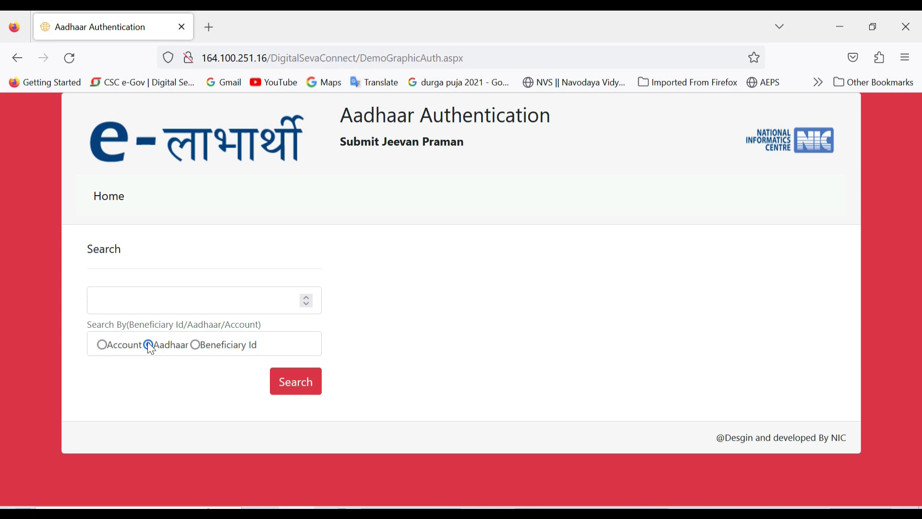
left_click(181, 307)
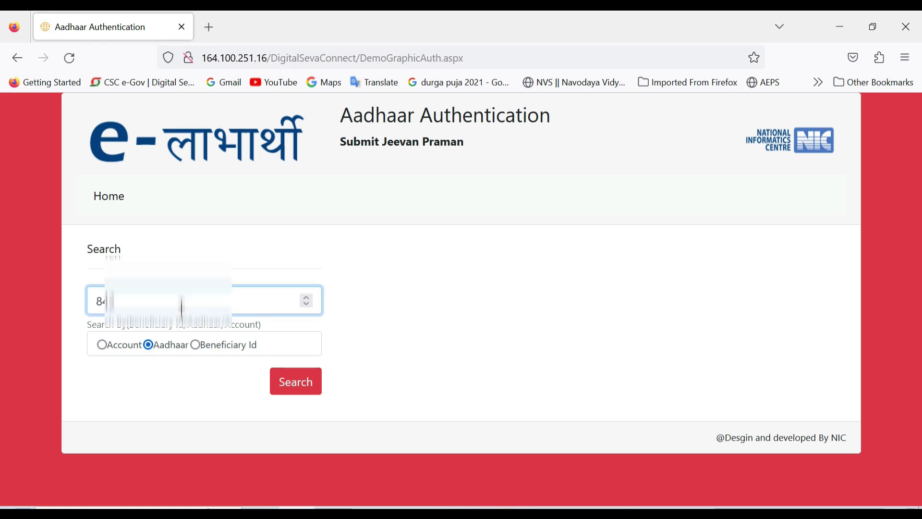
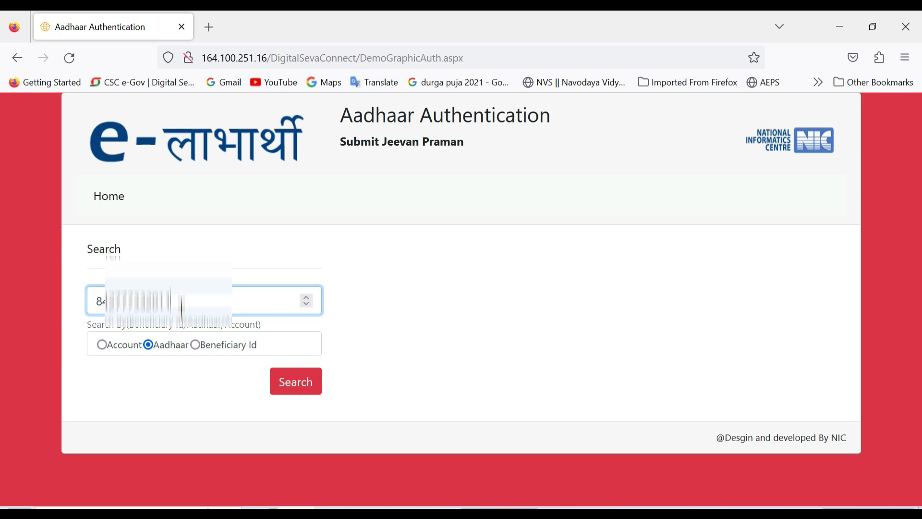
left_click(305, 382)
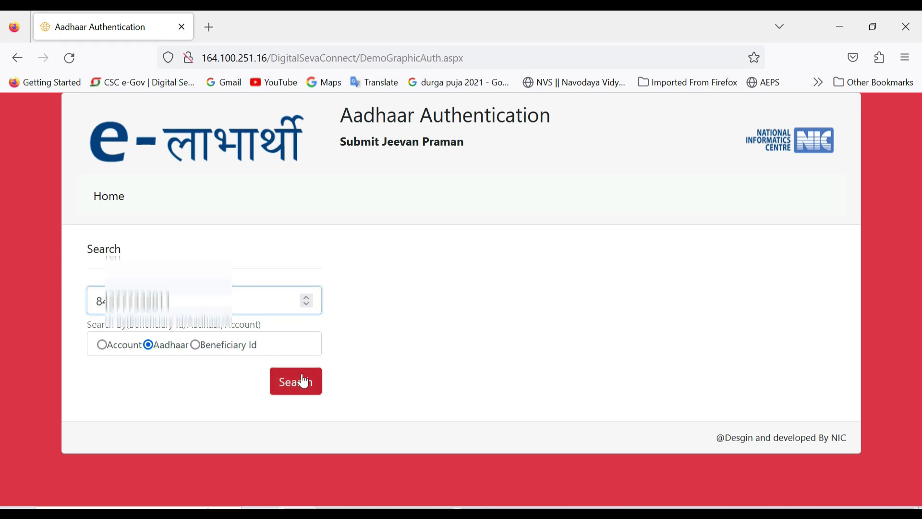
Select WARD-13 as the pensioner's ward and run Demographic Auth on their details.
scroll(517, 405, "down", 3)
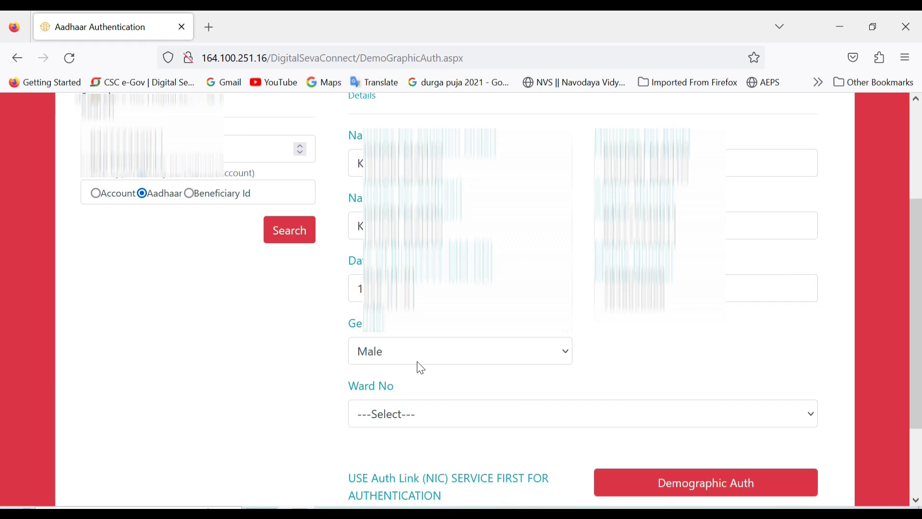
scroll(496, 386, "down", 2)
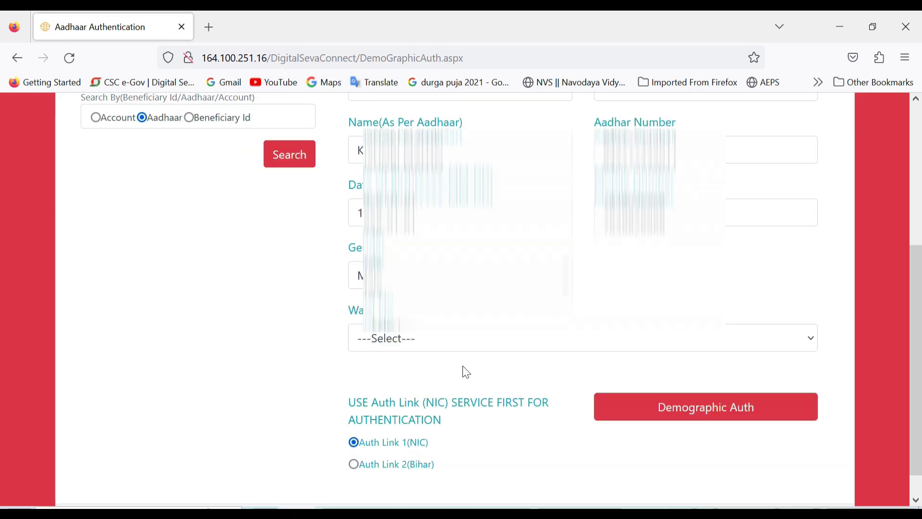
left_click(464, 339)
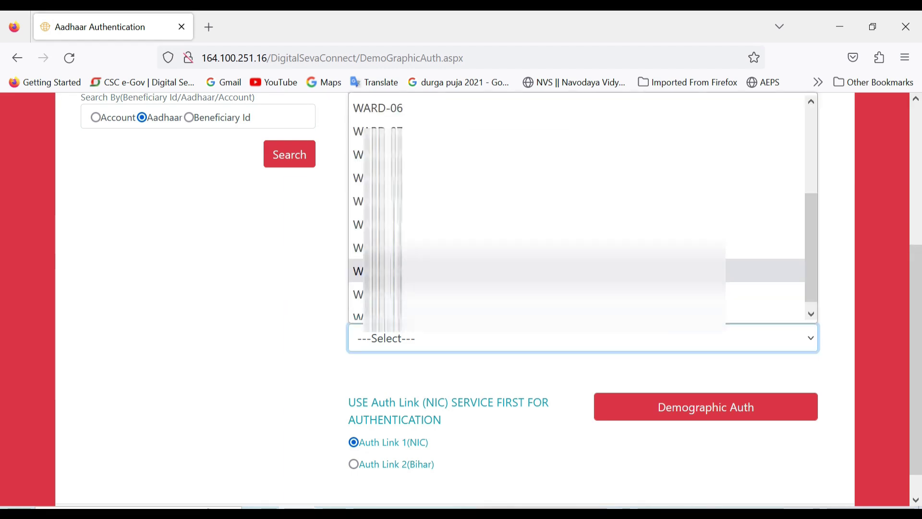
left_click(631, 271)
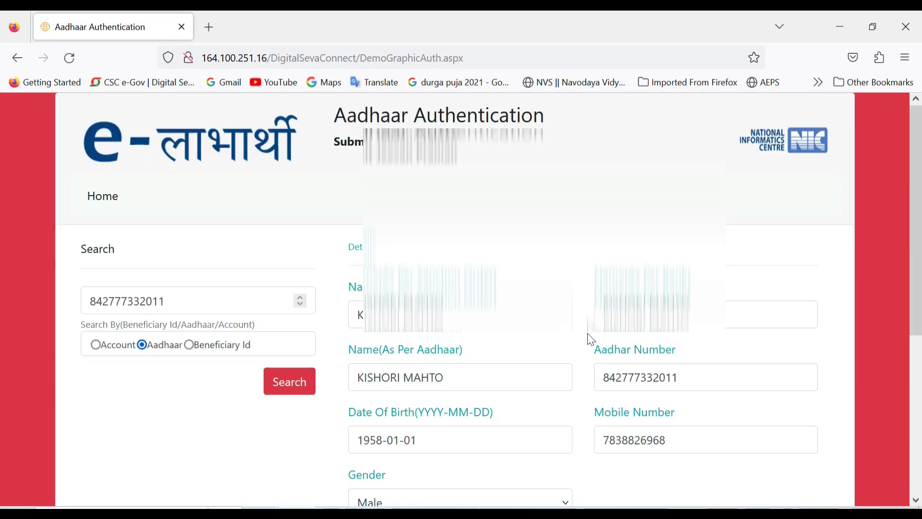
scroll(592, 339, "down", 5)
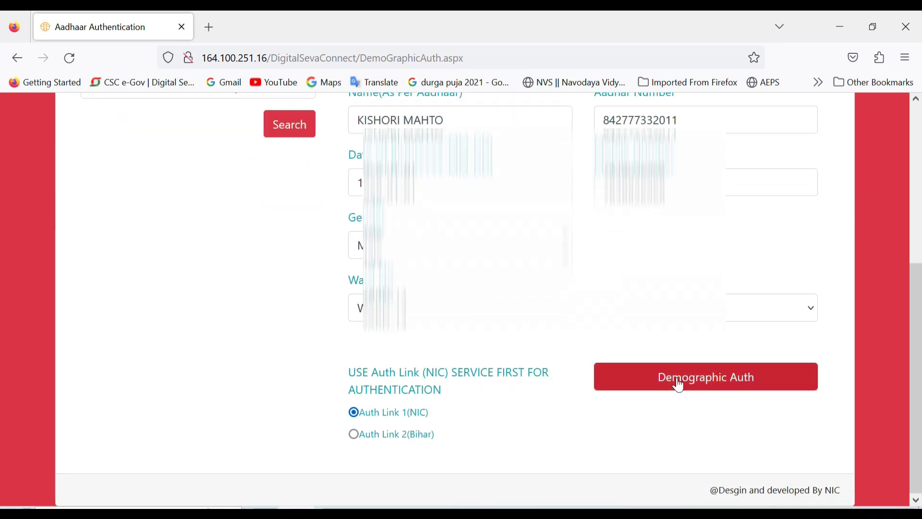
left_click(679, 385)
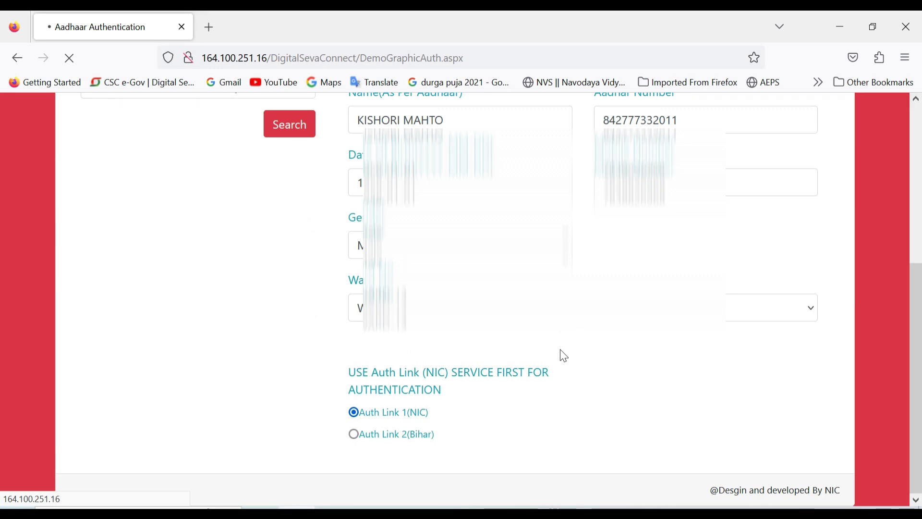
scroll(544, 379, "down", 3)
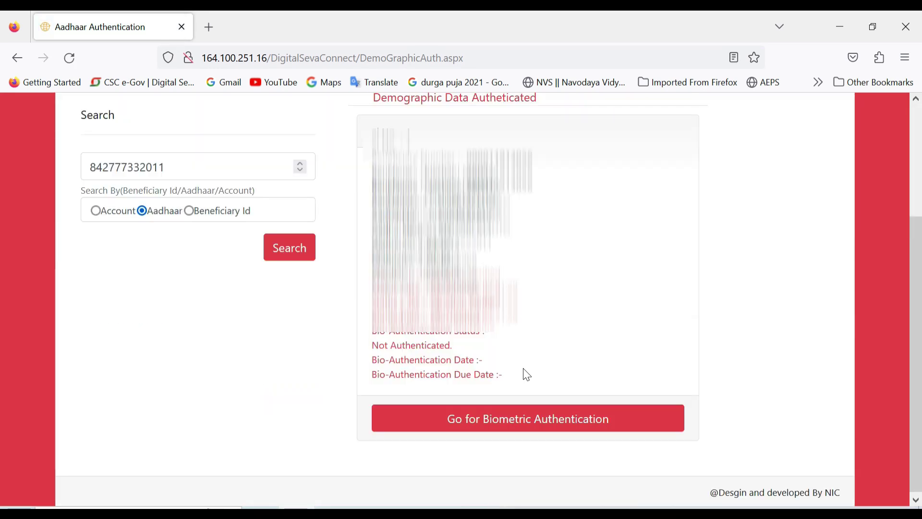
Open the pensioner's Biometric Authentication form and bring its Authenticate On section into view.
left_click(505, 424)
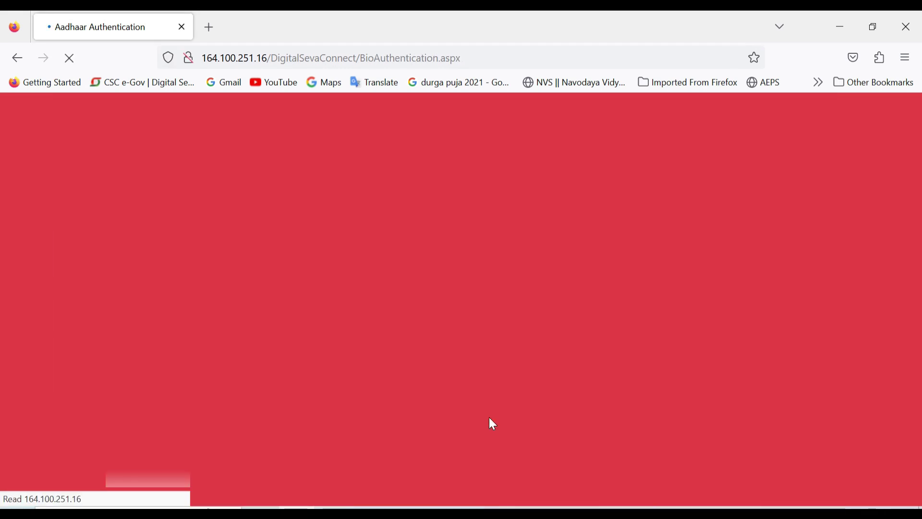
scroll(489, 417, "down", 3)
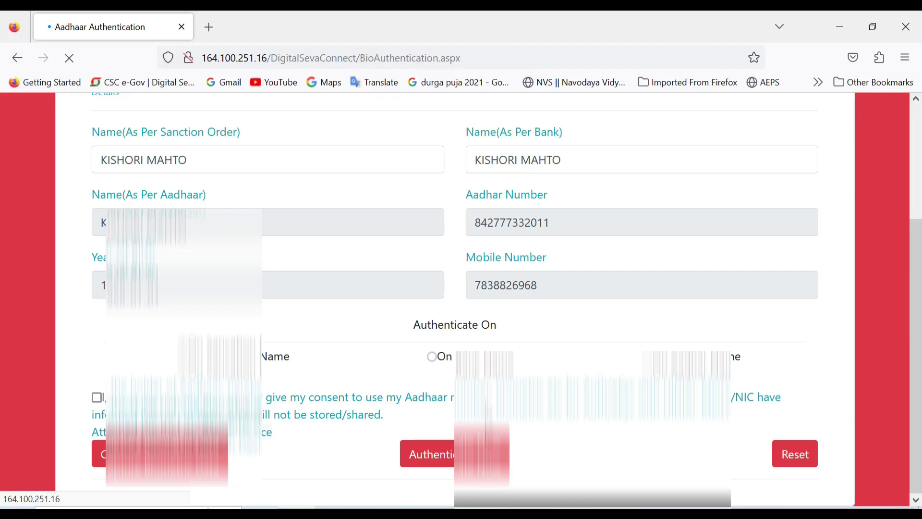
scroll(99, 373, "down", 1)
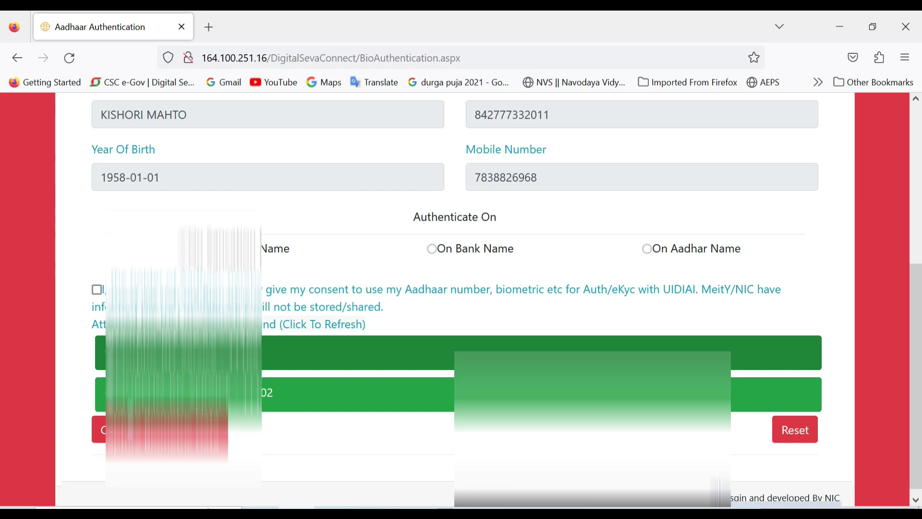
Tick the consent checkbox allowing Aadhaar to be used for authentication.
left_click(97, 289)
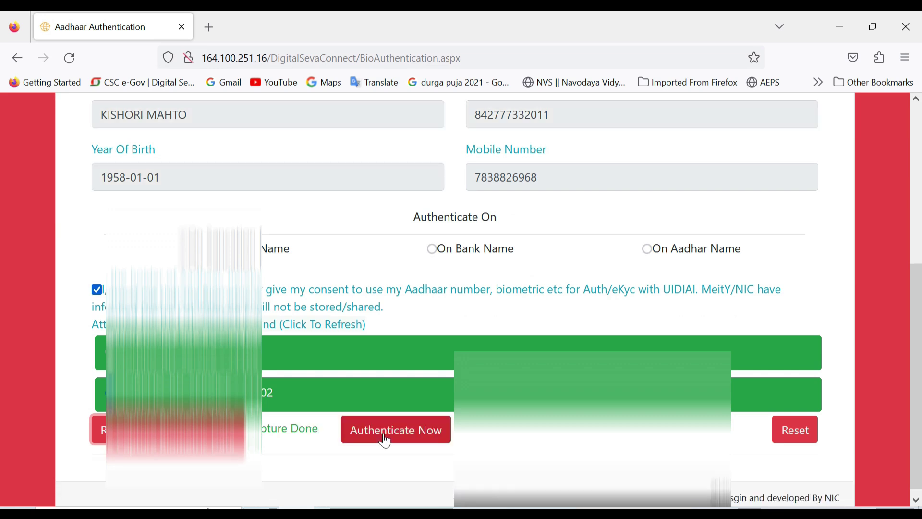
Submit Authenticate Now, dismiss the 'BioAuthentication Fail' alert, and open a new tab.
left_click(385, 441)
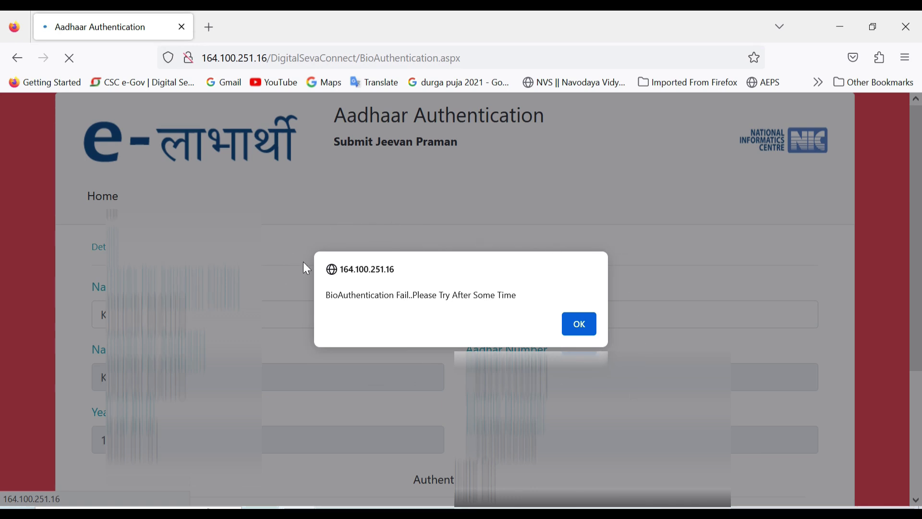
left_click(581, 325)
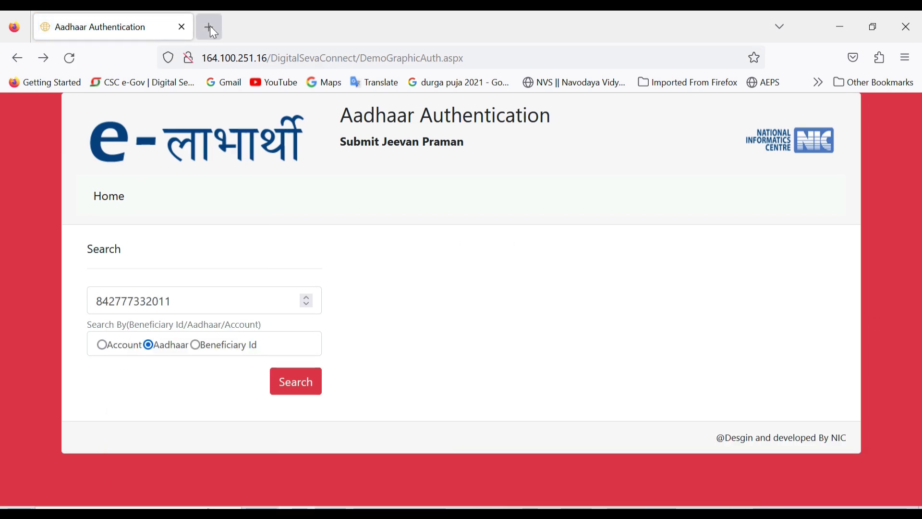
left_click(210, 27)
Close the old tab and reopen the e-Labharthi site from the address-bar suggestion.
left_click(182, 27)
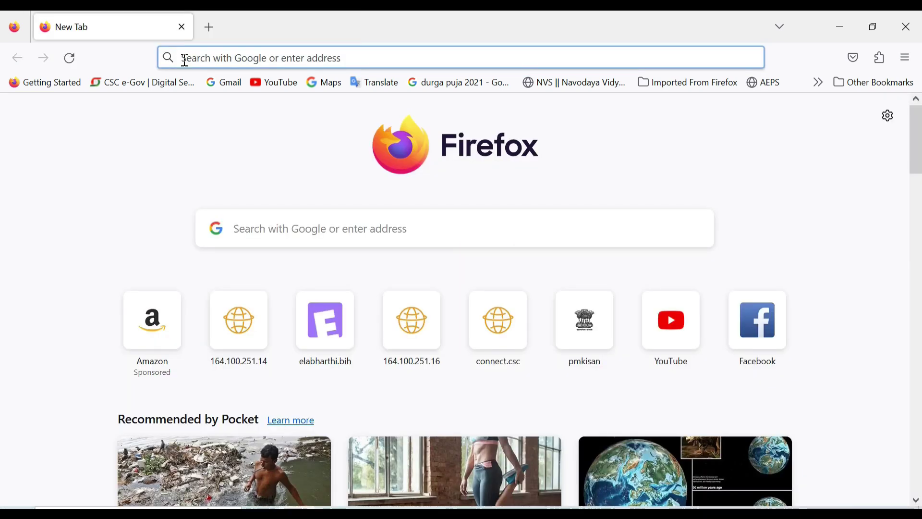
left_click(199, 60)
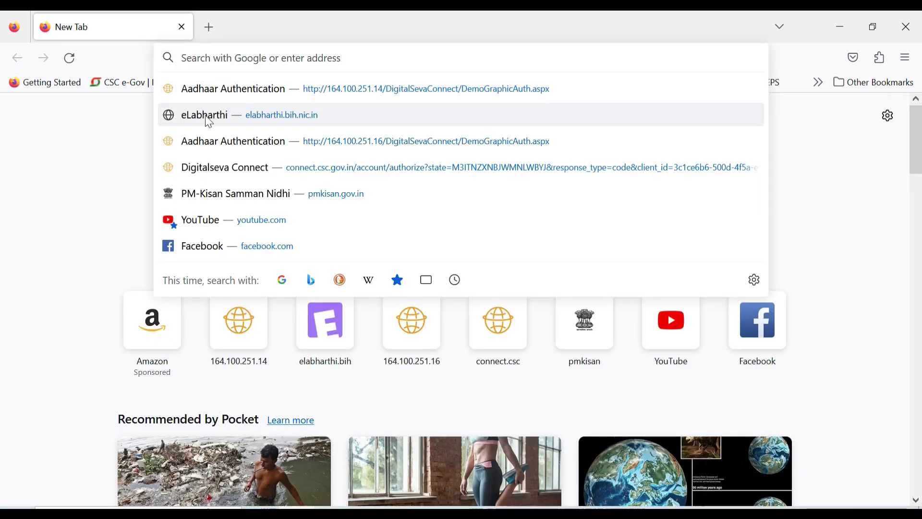
left_click(203, 115)
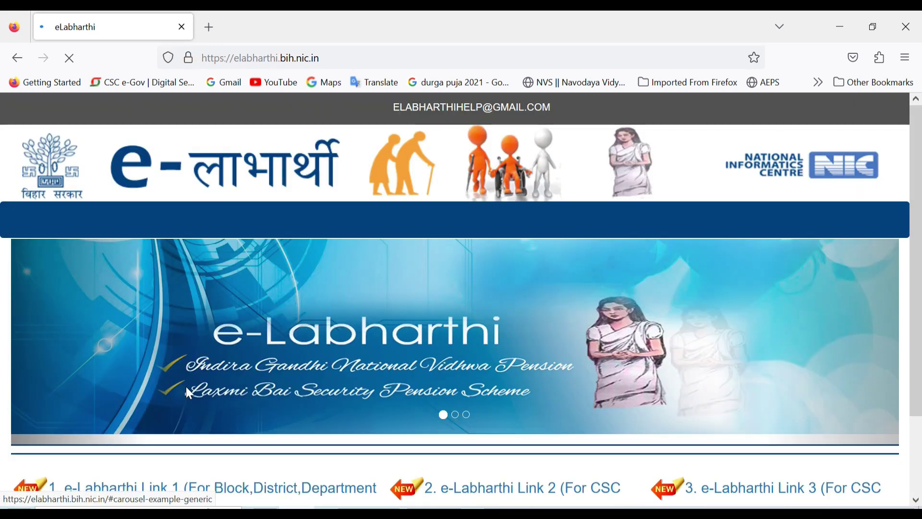
scroll(346, 350, "down", 3)
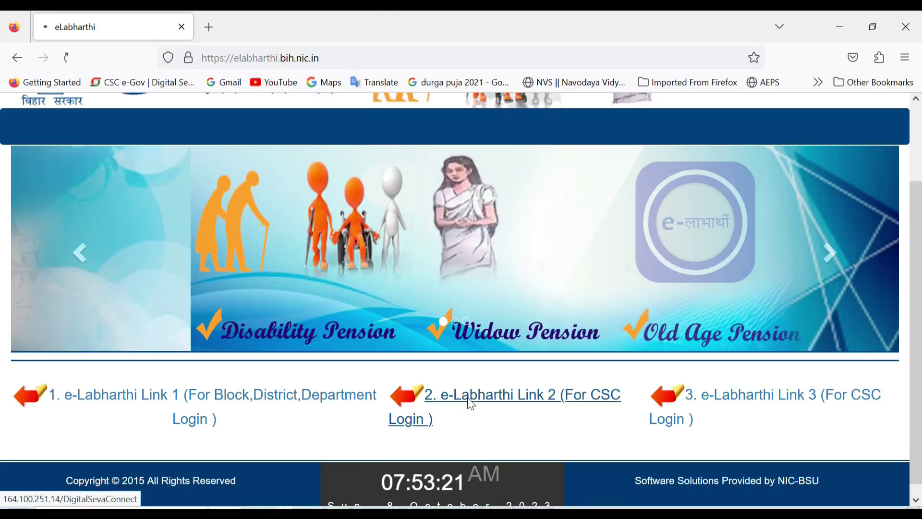
Log in through Link 2 (For CSC Login) and Digital Seva Connect, choosing Biometric For e-Labharthi Pension.
left_click(471, 404)
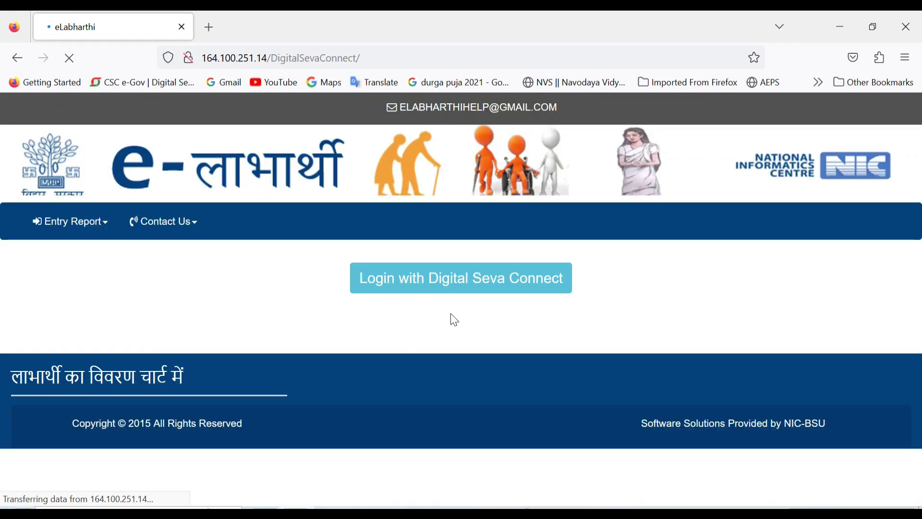
left_click(483, 289)
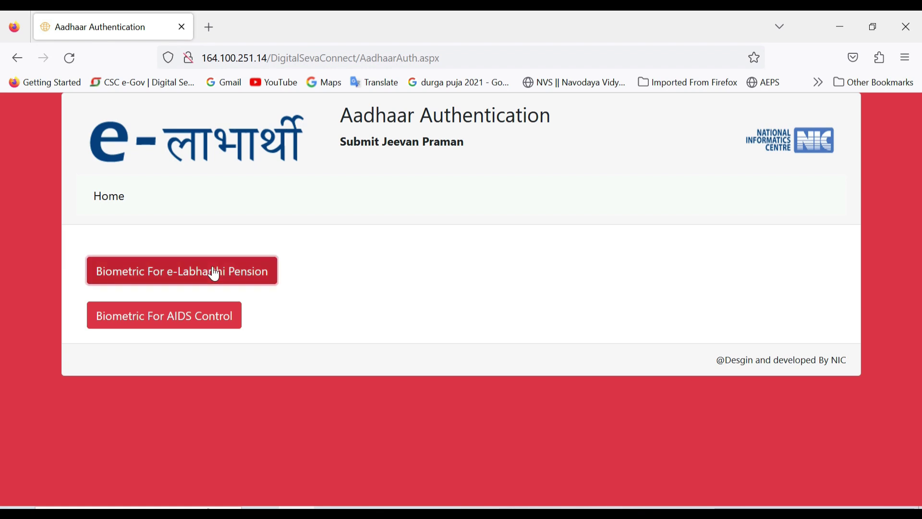
left_click(208, 278)
Search the pensioner's record by Aadhaar, pasting their Aadhaar number.
left_click(153, 346)
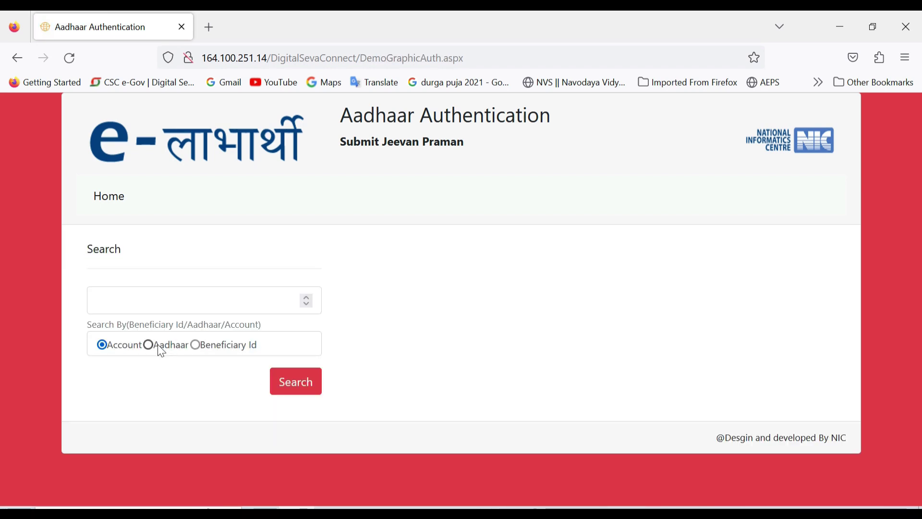
left_click(167, 304)
key("ctrl+v")
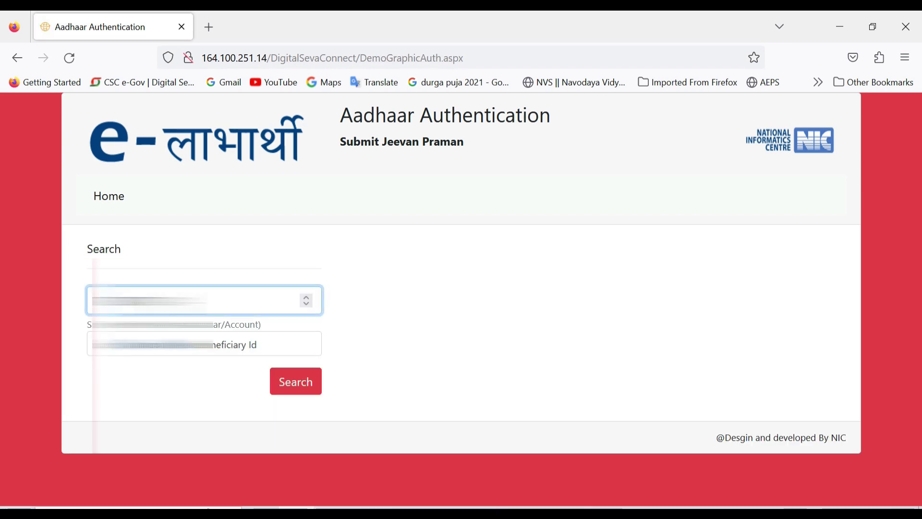
left_click(310, 392)
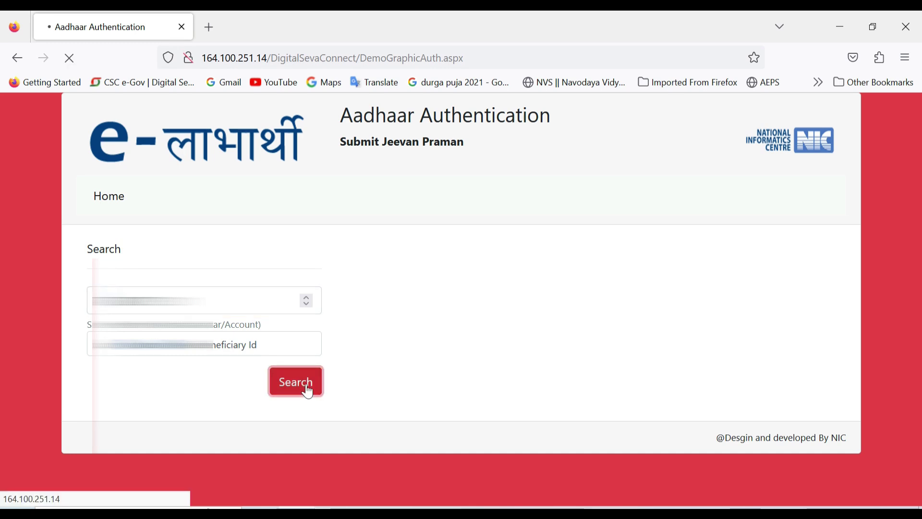
Reopen the pensioner's Biometric Authentication form and scroll down to its consent section.
scroll(527, 396, "down", 3)
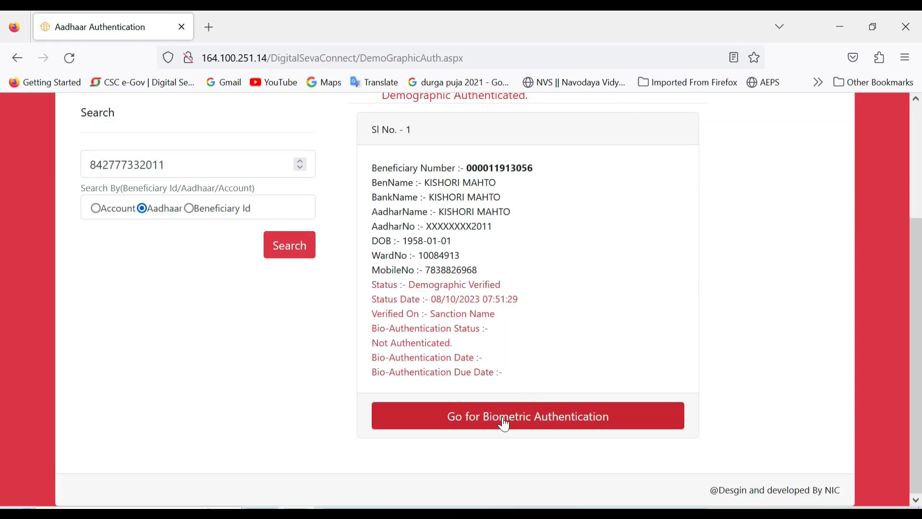
left_click(505, 425)
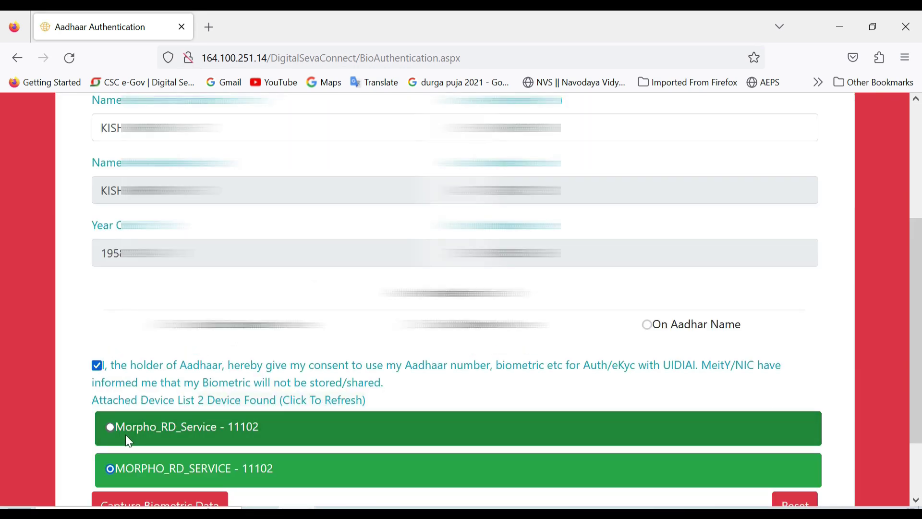
scroll(126, 434, "down", 2)
Capture the pensioner's fingerprint and submit it with Authenticate Now.
left_click(145, 439)
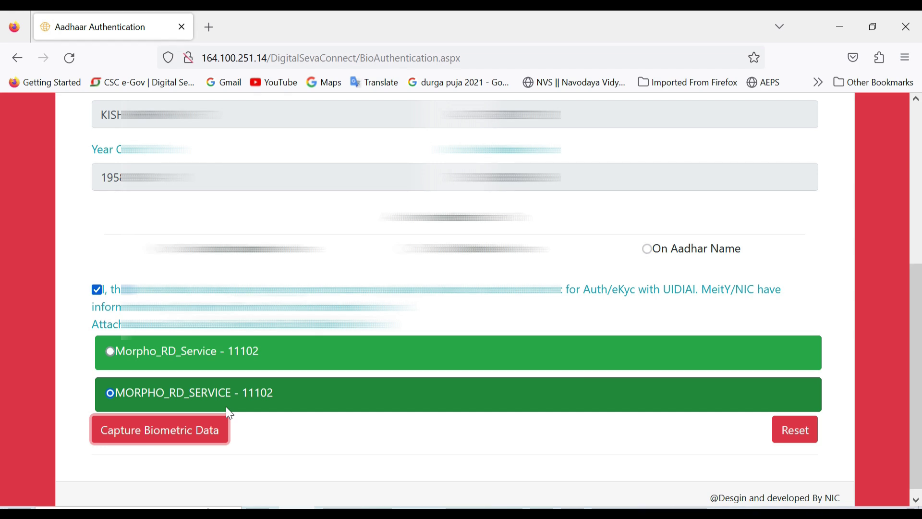
left_click(394, 435)
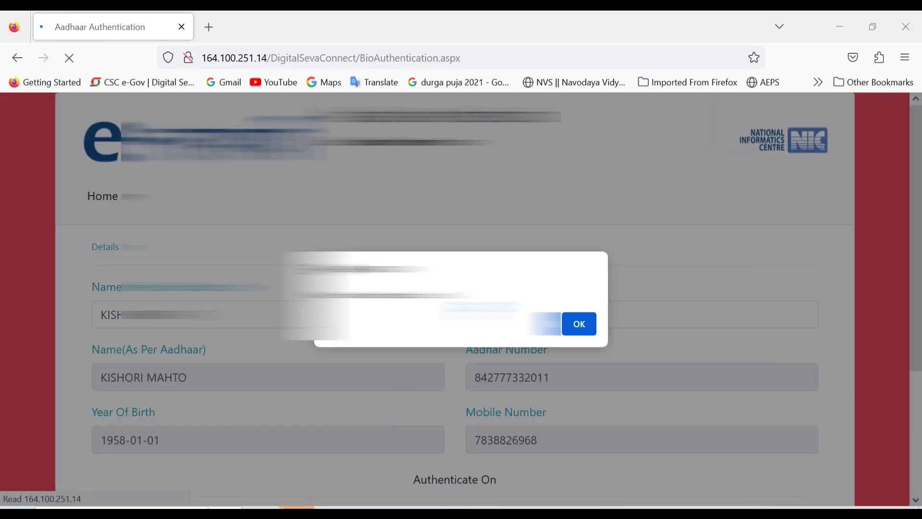
Dismiss the authentication alert and search the pensioner again by their pasted Aadhaar number.
left_click(586, 325)
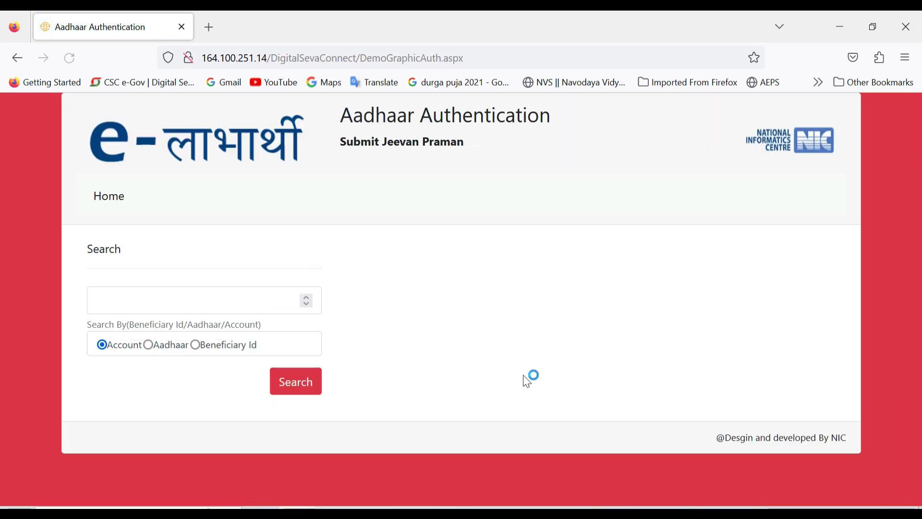
left_click(176, 350)
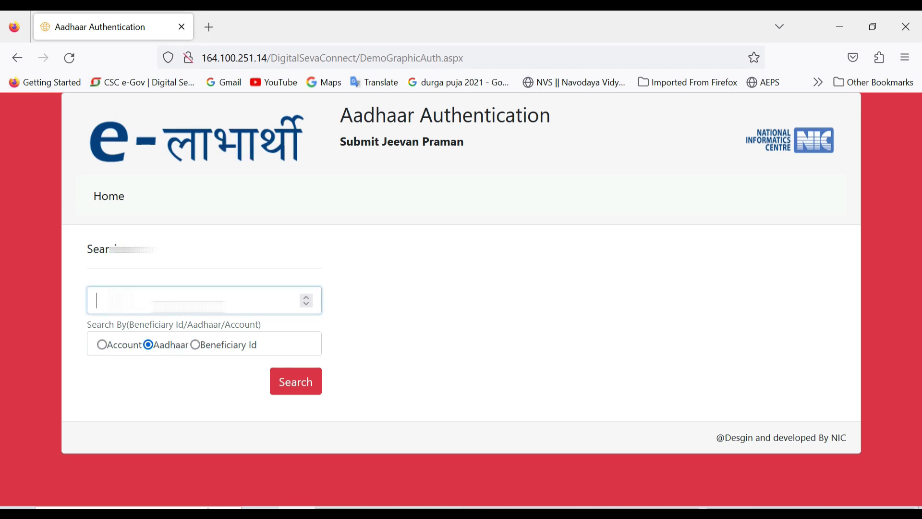
key("ctrl+v")
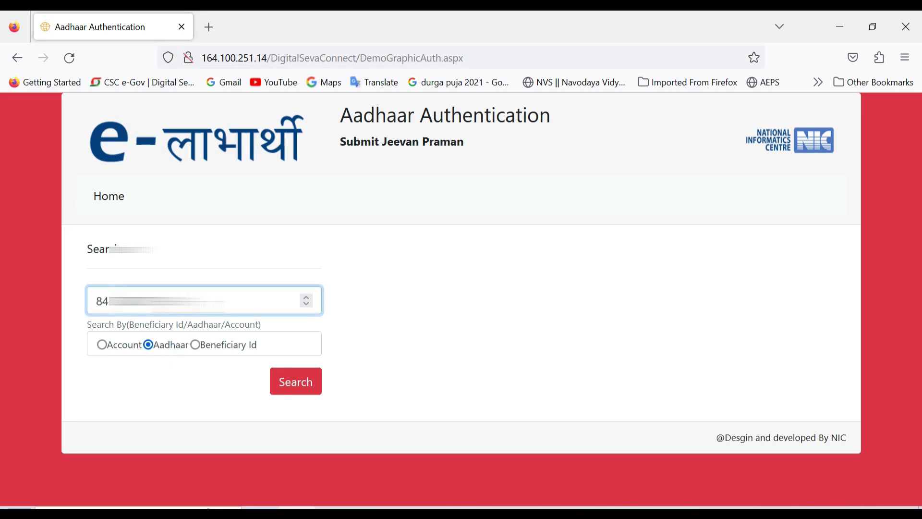
left_click(296, 393)
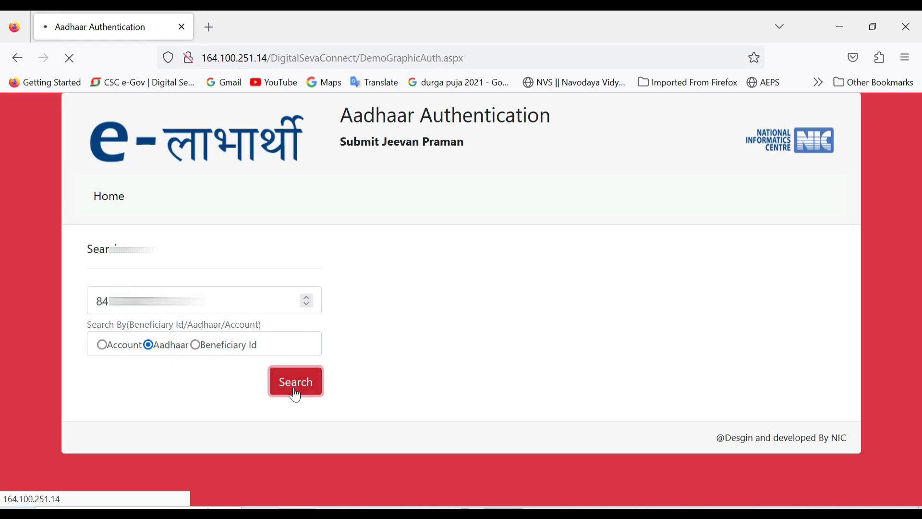
Go for Payment to reach the CSC Wallet Payment page with the service fee pre-filled.
scroll(515, 391, "down", 3)
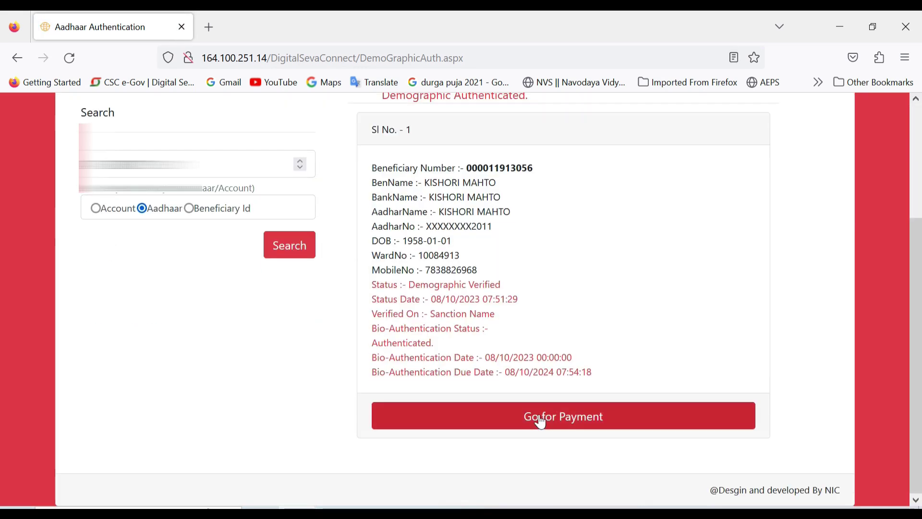
left_click(567, 425)
left_click(554, 418)
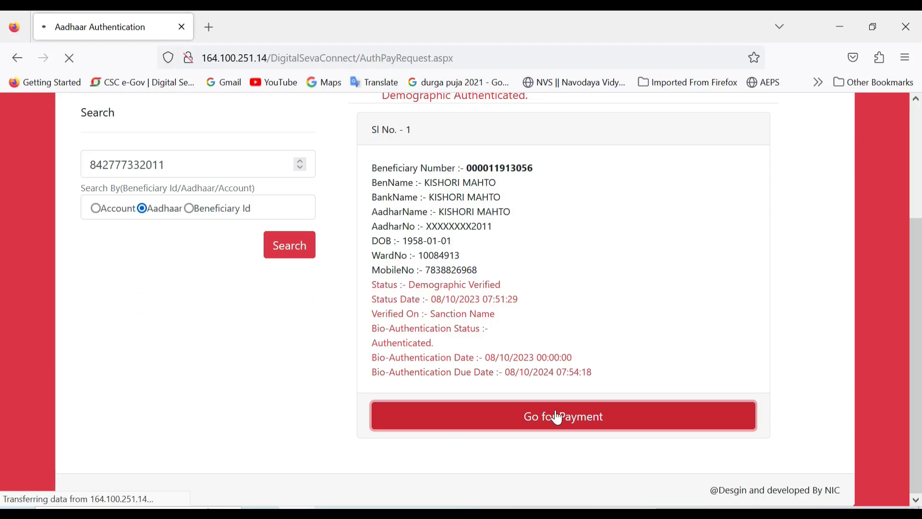
scroll(502, 408, "down", 2)
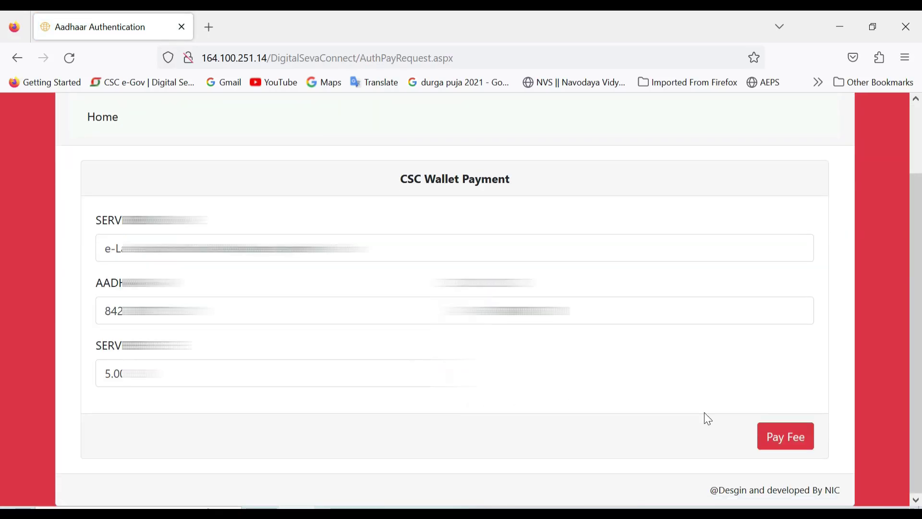
Start the CSC Wallet fee payment and validate the wallet account password.
left_click(775, 438)
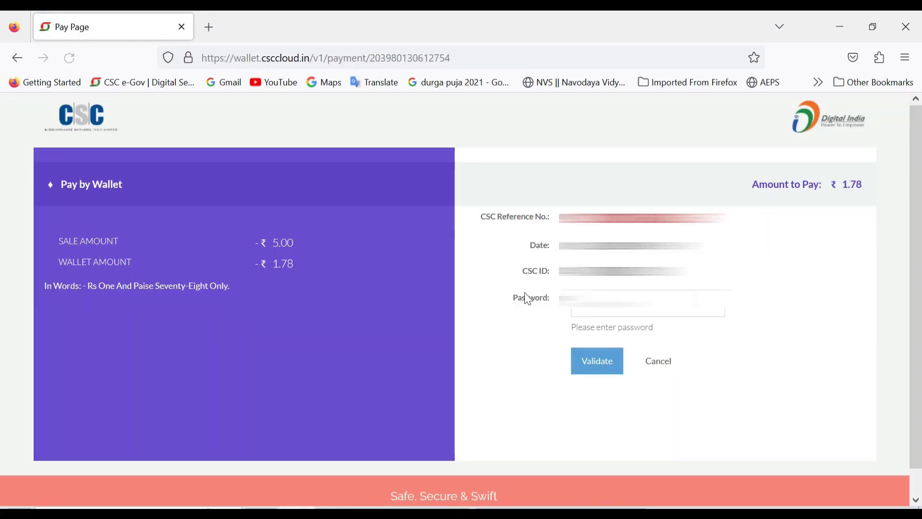
left_click(600, 310)
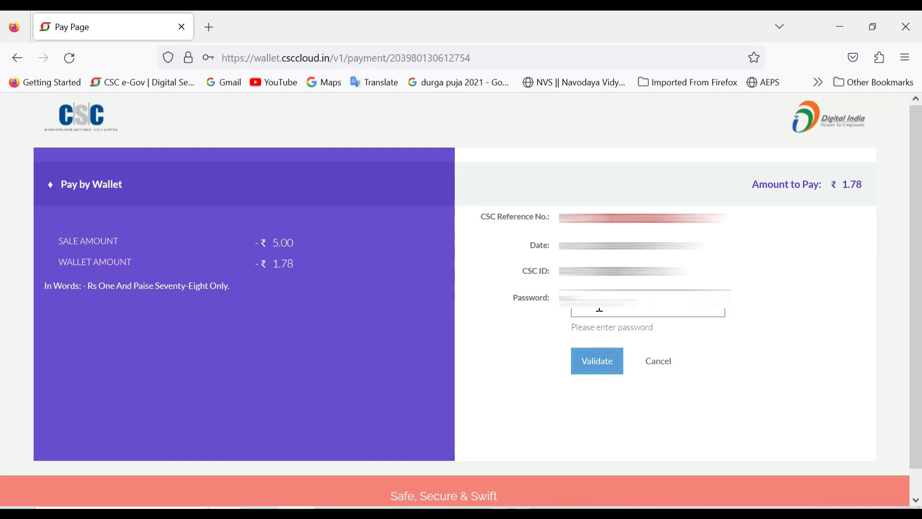
left_click(600, 310)
left_click(600, 310)
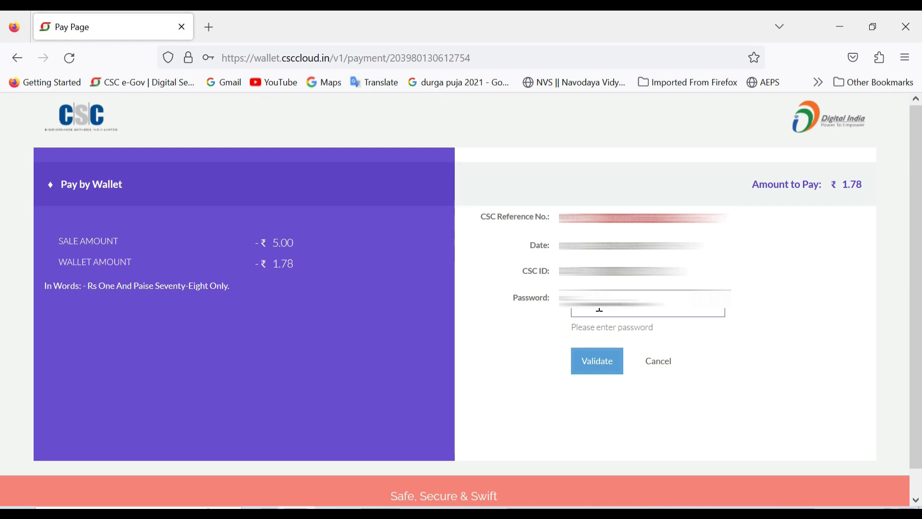
left_click(588, 362)
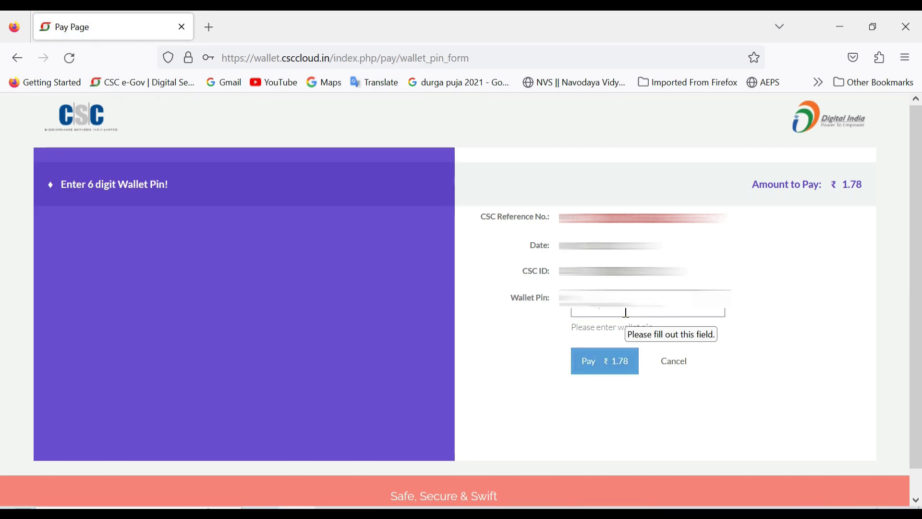
Confirm the ₹1.78 wallet payment and return to the Success payment response.
left_click(626, 369)
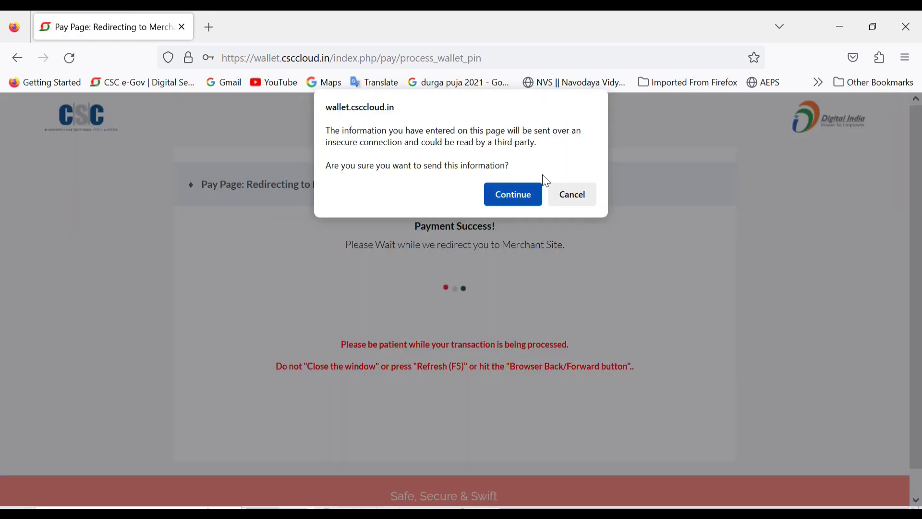
left_click(514, 192)
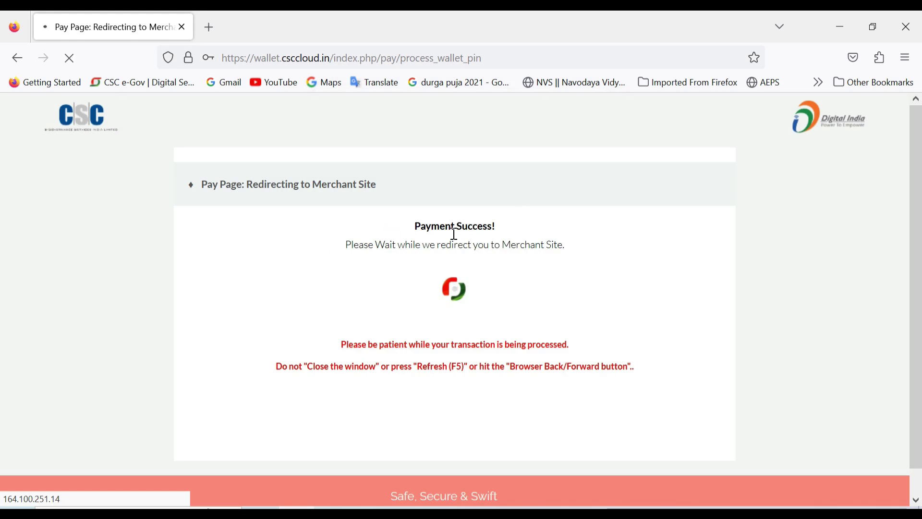
scroll(457, 241, "down", 10)
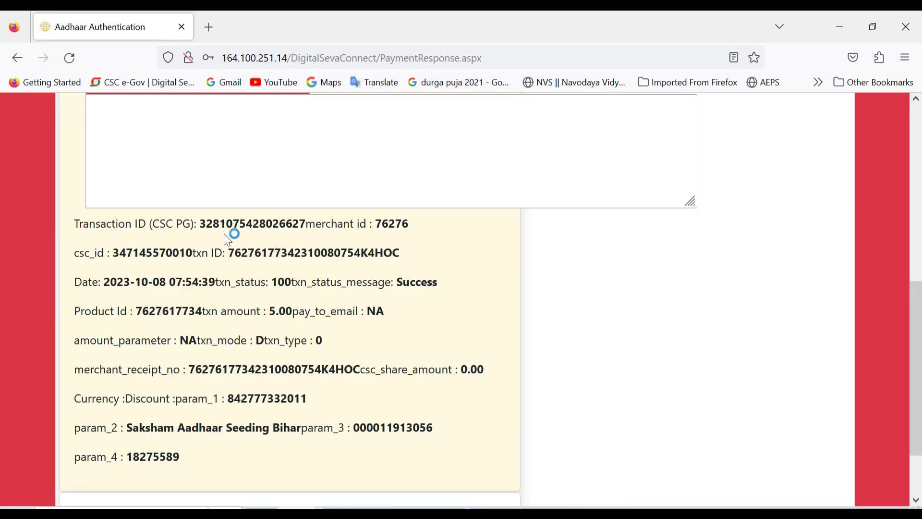